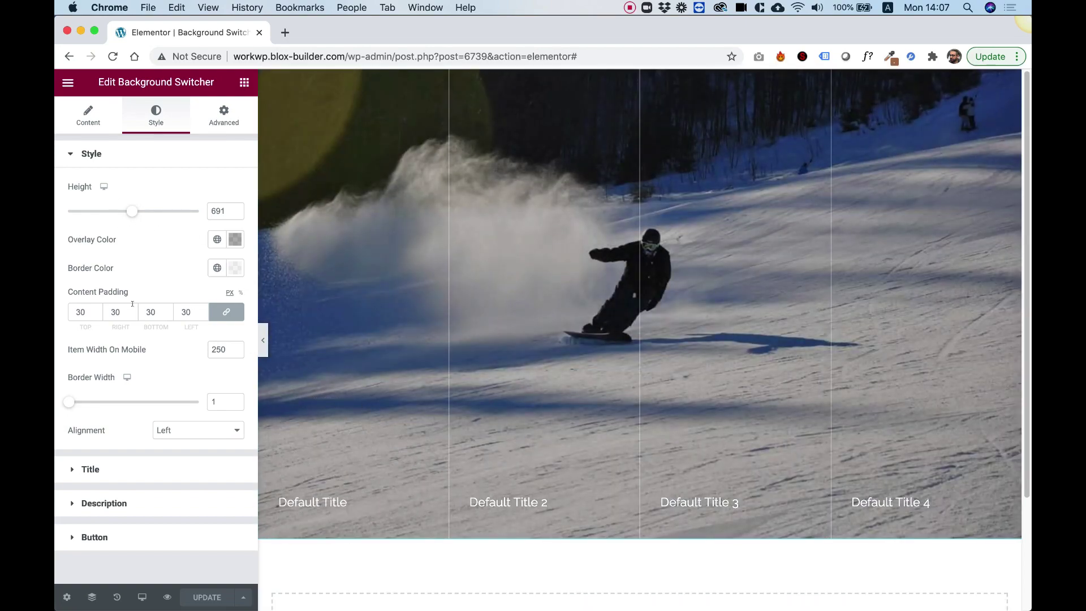
- Open the widget's Content settings and check the Direction options, keeping Horizontal
click(79, 116)
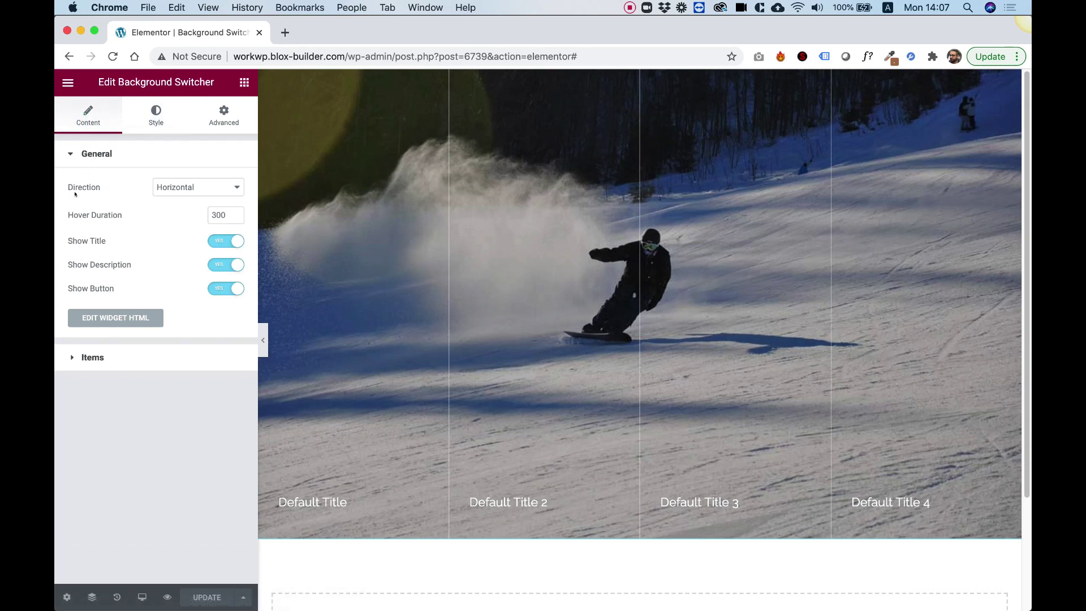
click(185, 187)
click(103, 187)
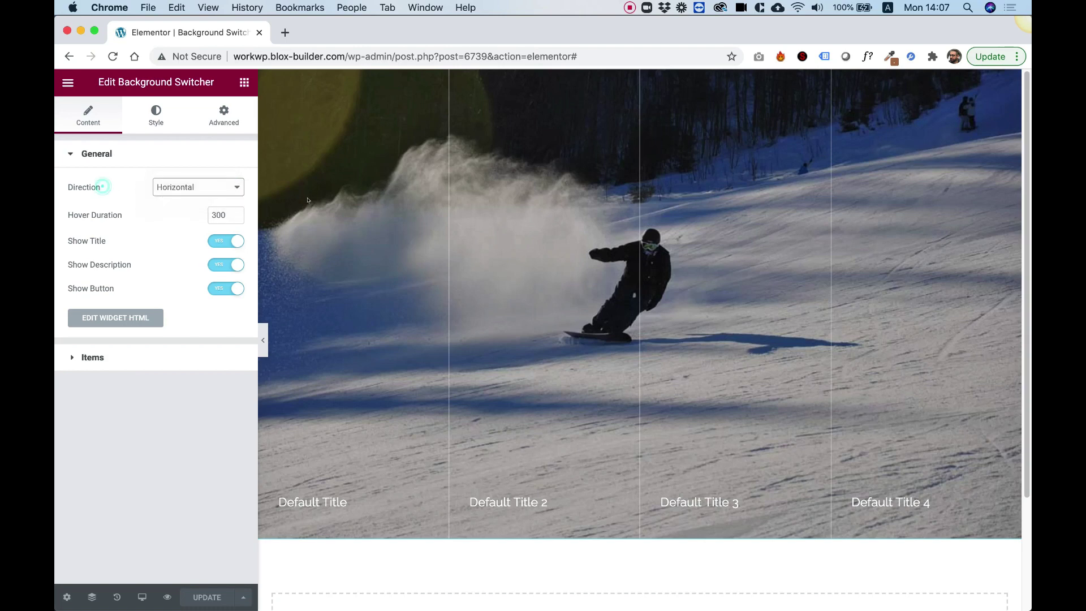
- Set Hover Duration to 1500 and toggle Show Button off and back on
mouse_move(303, 140)
text(1)
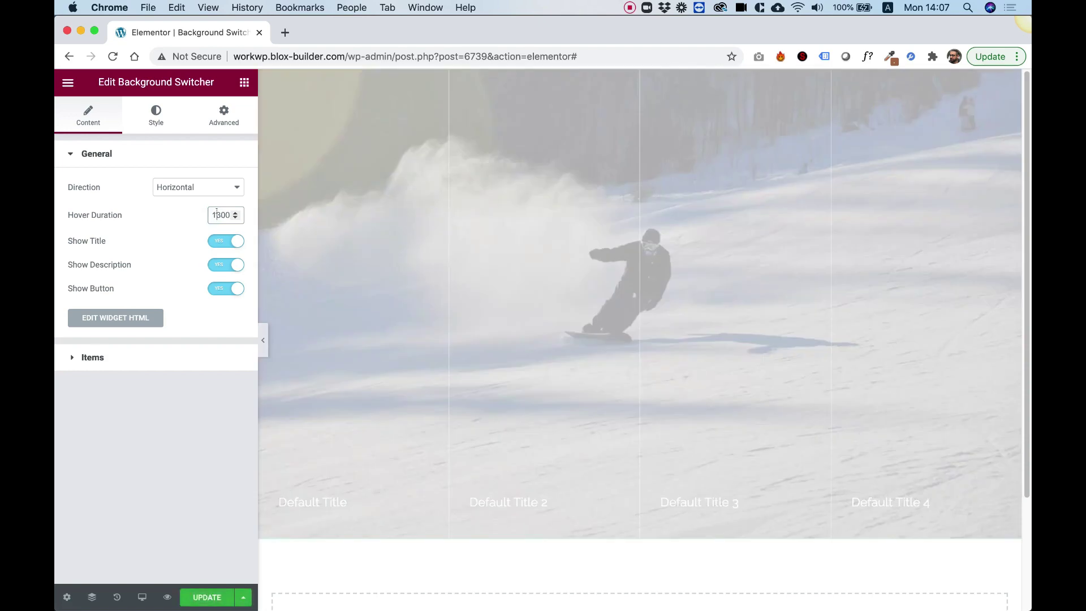
key(Delete)
text(5)
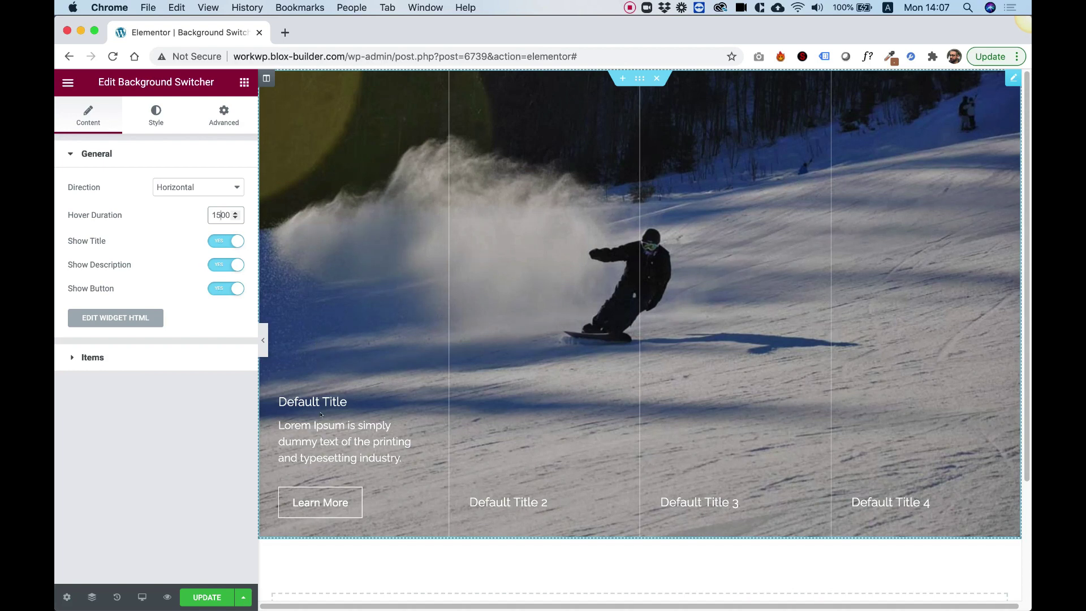
click(226, 288)
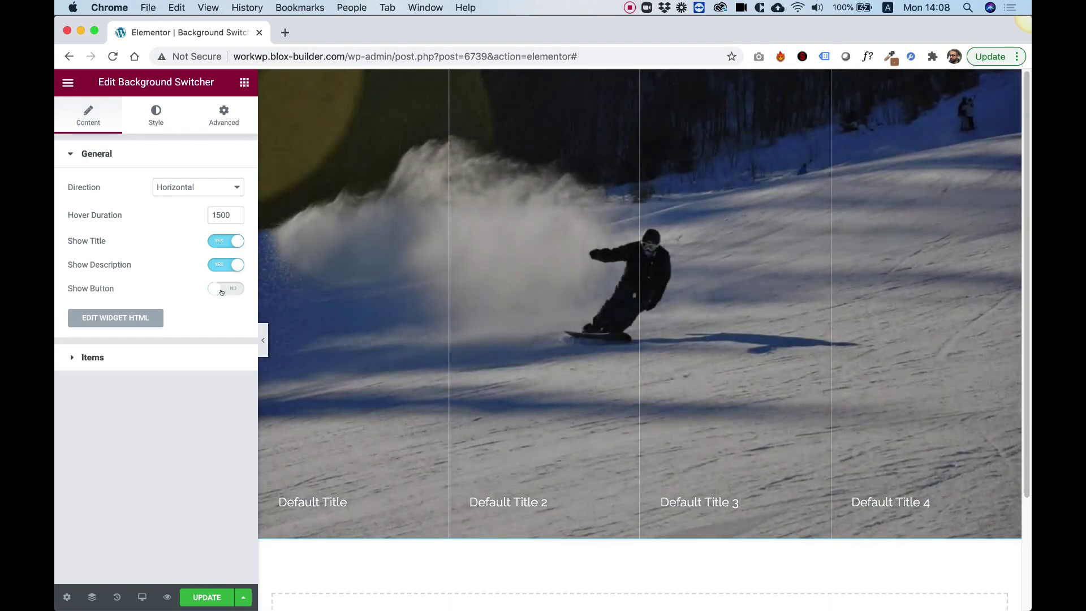
click(226, 289)
- Delete the Default Title 4 item and add a new fourth item
click(92, 357)
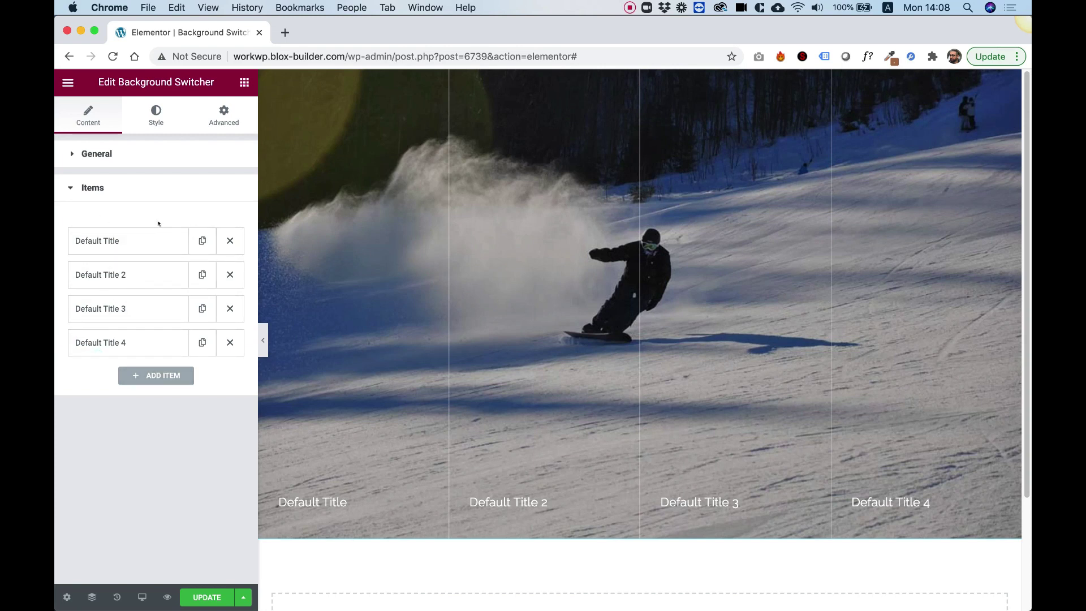
click(230, 342)
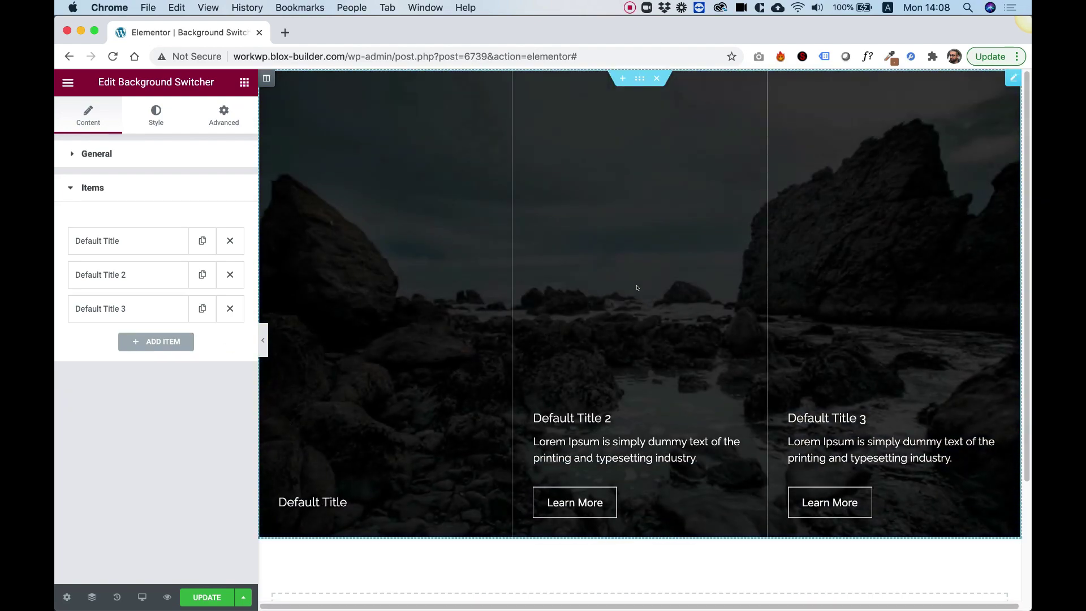
mouse_move(418, 275)
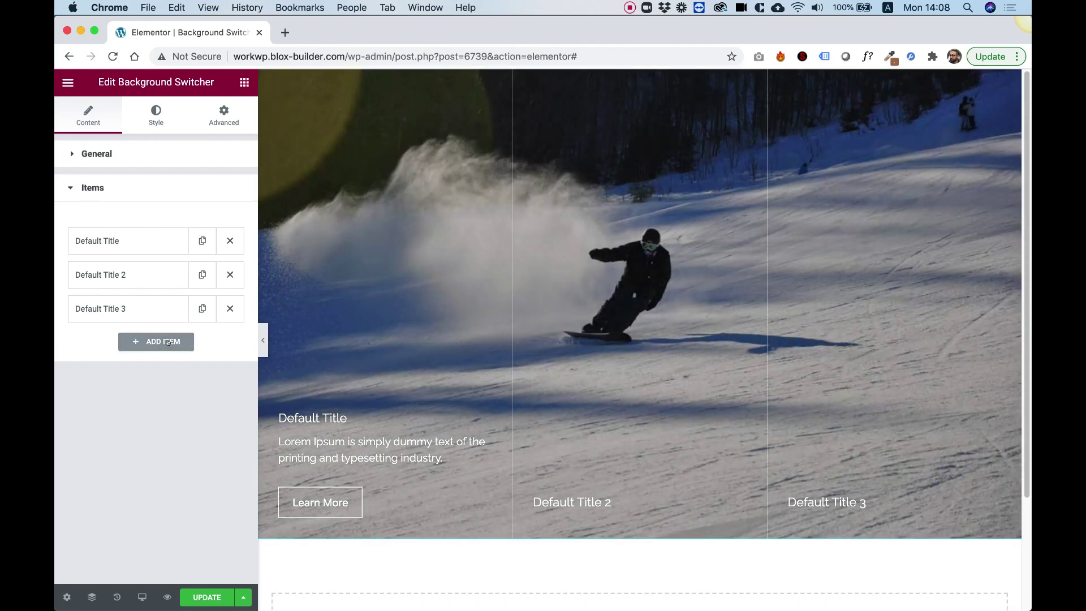
click(144, 342)
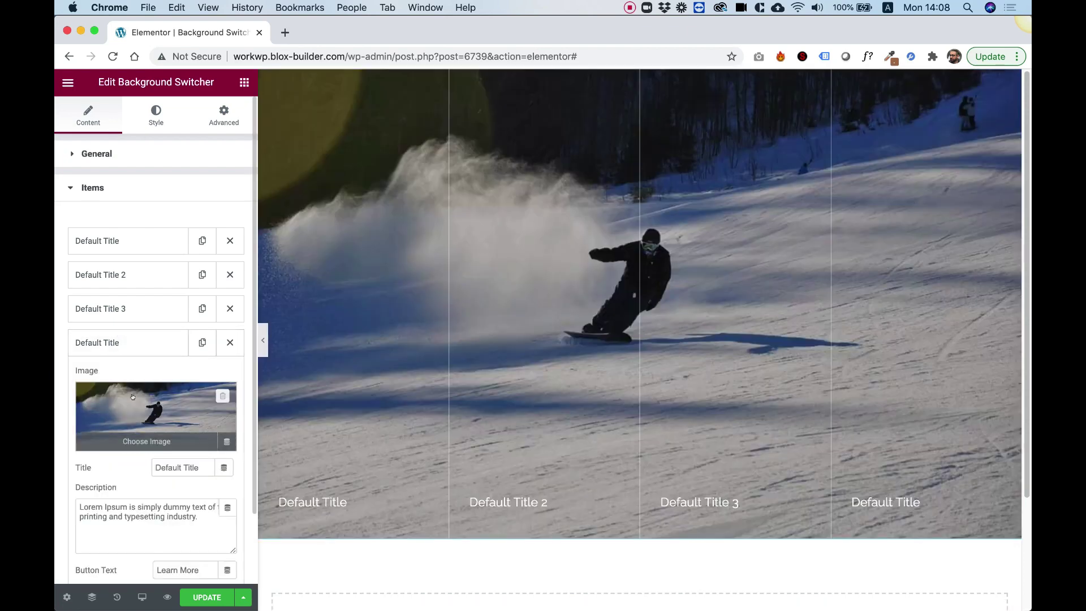
- Give the new item a dark phone photo from the media library
click(135, 406)
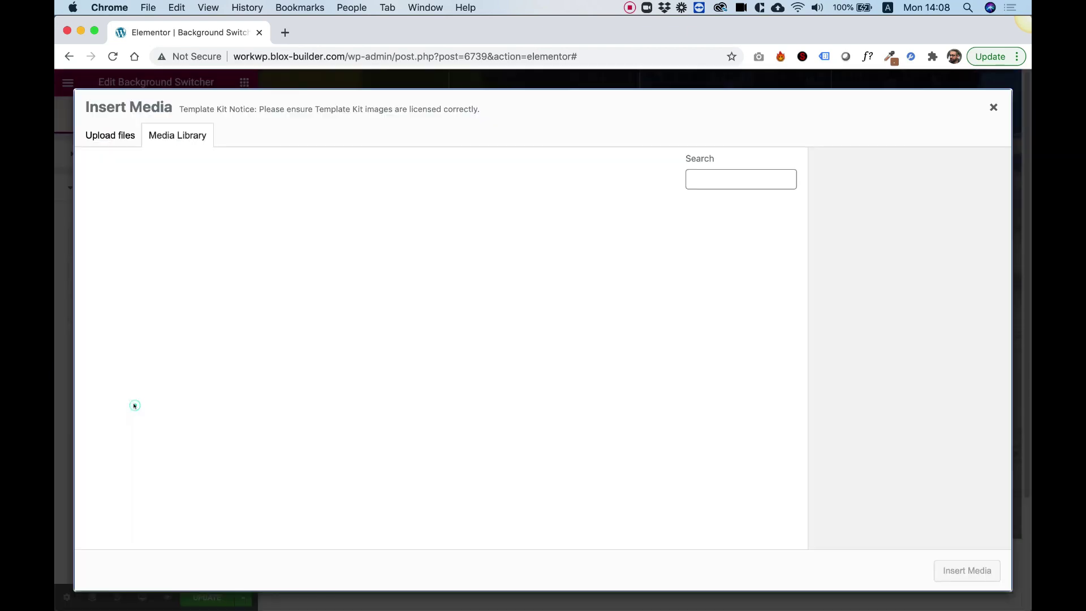
drag(801, 212, 803, 418)
scroll(582, 338, down, 5)
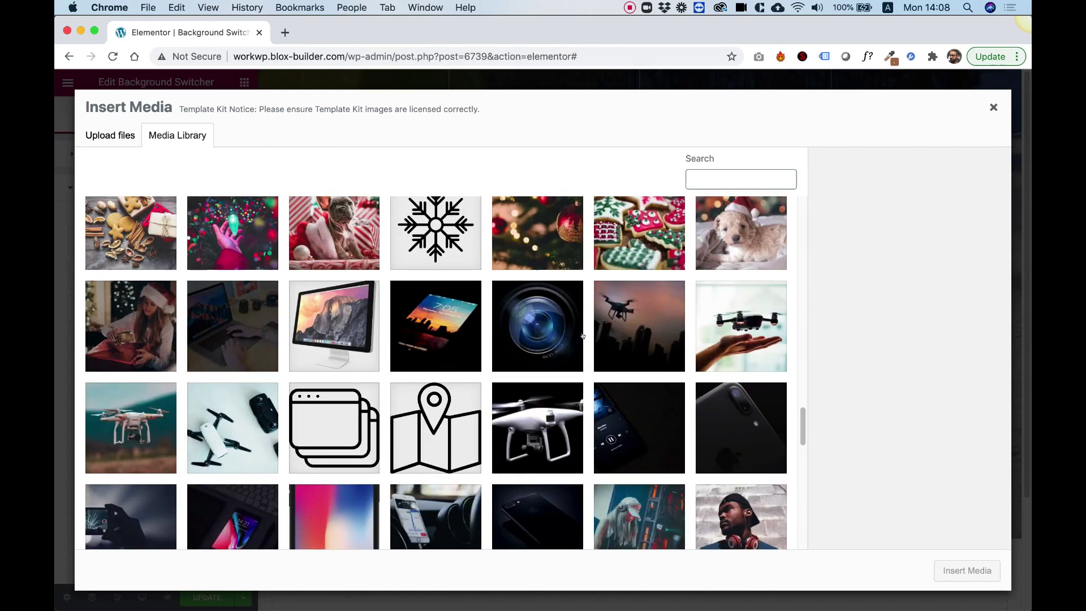
scroll(582, 334, down, 4)
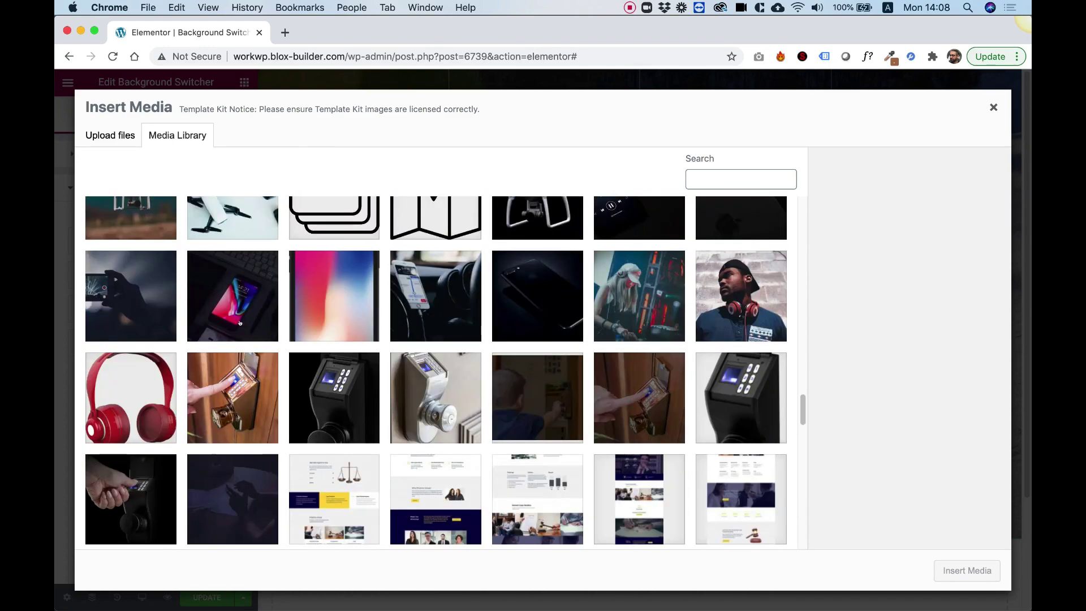
click(131, 296)
click(952, 566)
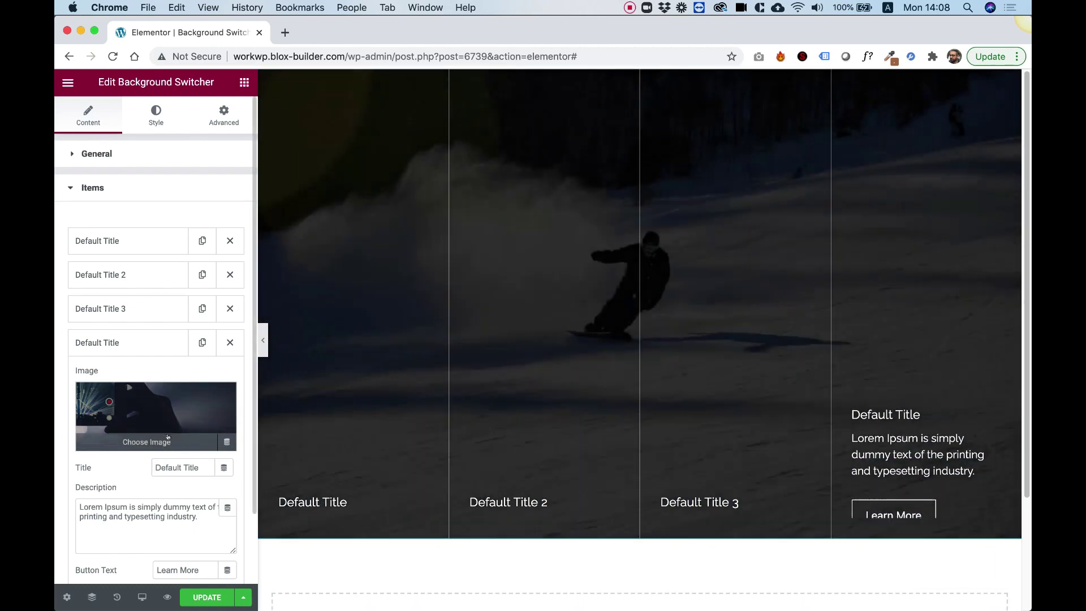
scroll(160, 434, down, 3)
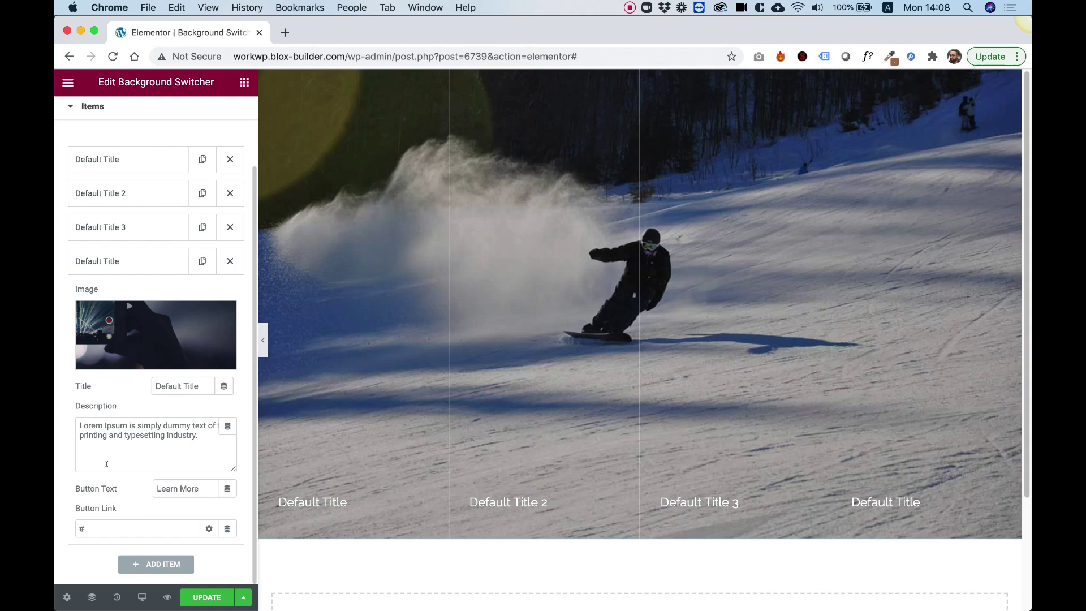
scroll(107, 463, up, 3)
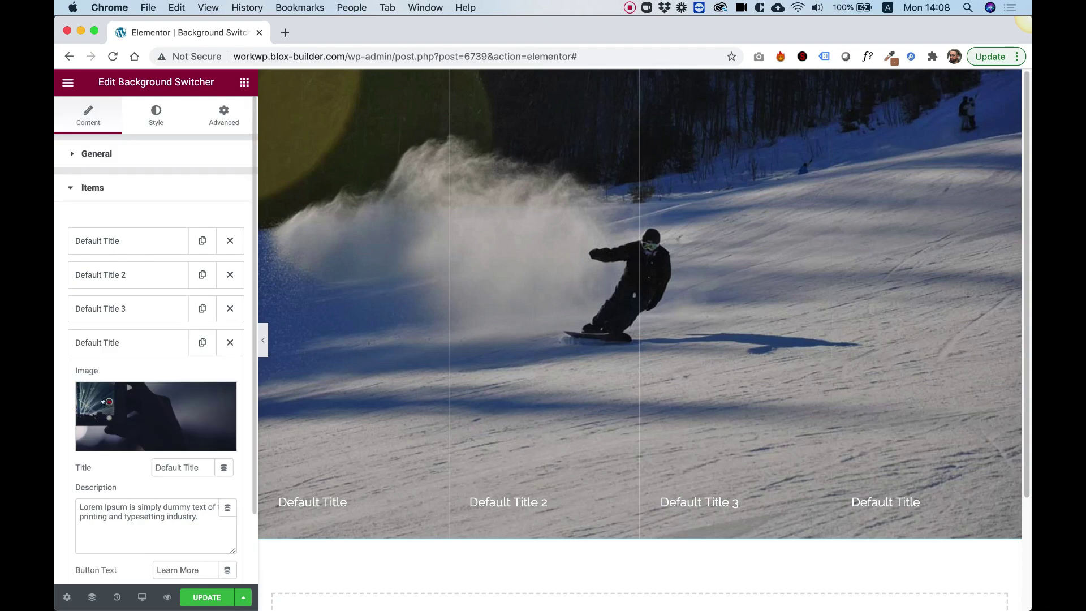
- Set the switcher height to 670 and the overlay colour to #0000007A
click(149, 115)
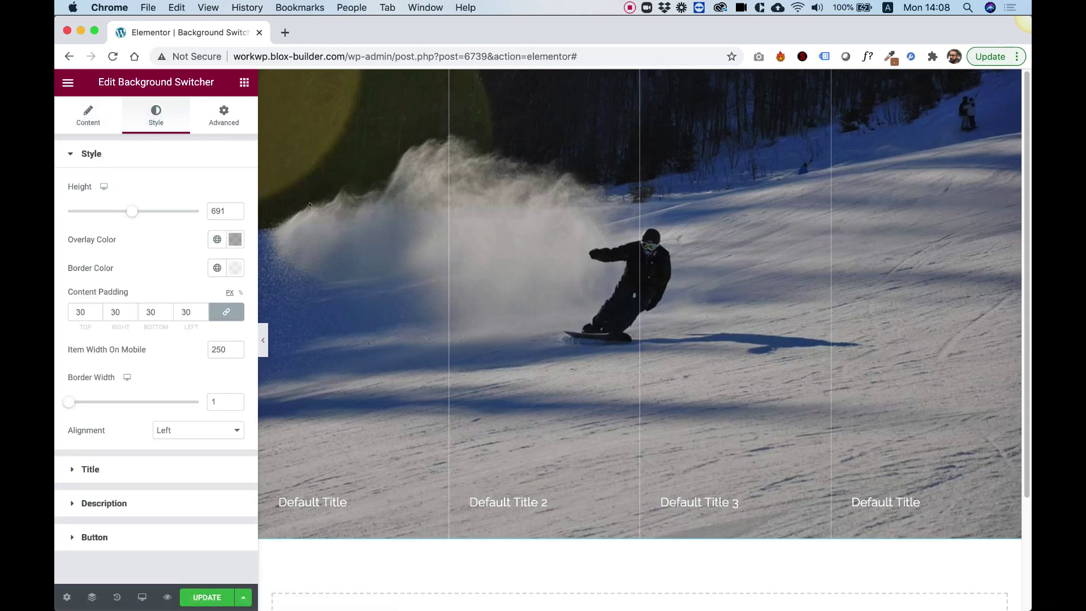
mouse_move(132, 210)
mouse_down()
mouse_move(107, 207)
mouse_move(125, 203)
mouse_up()
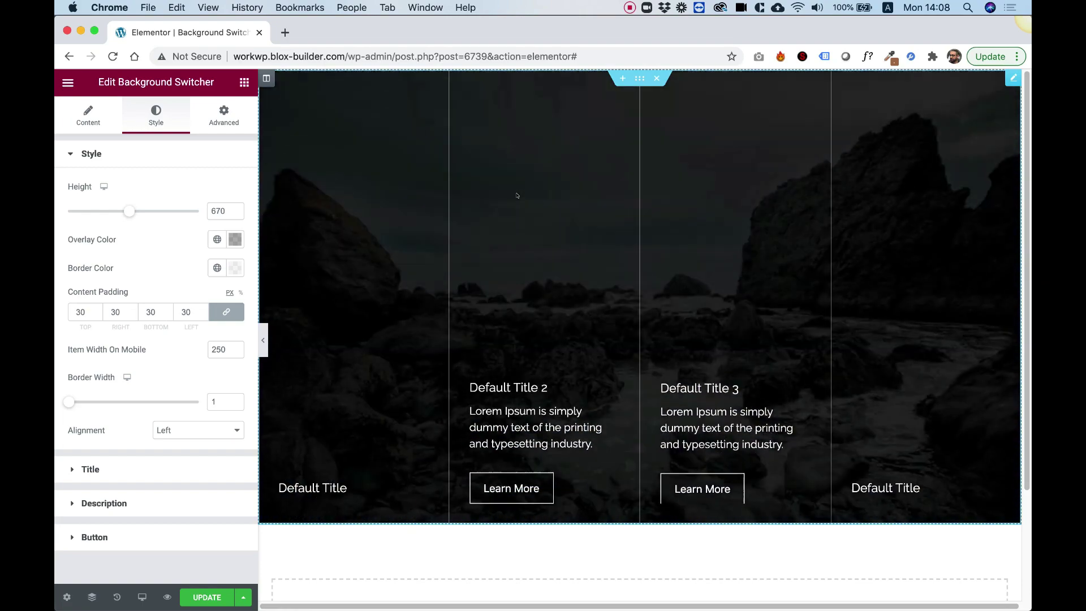
click(235, 239)
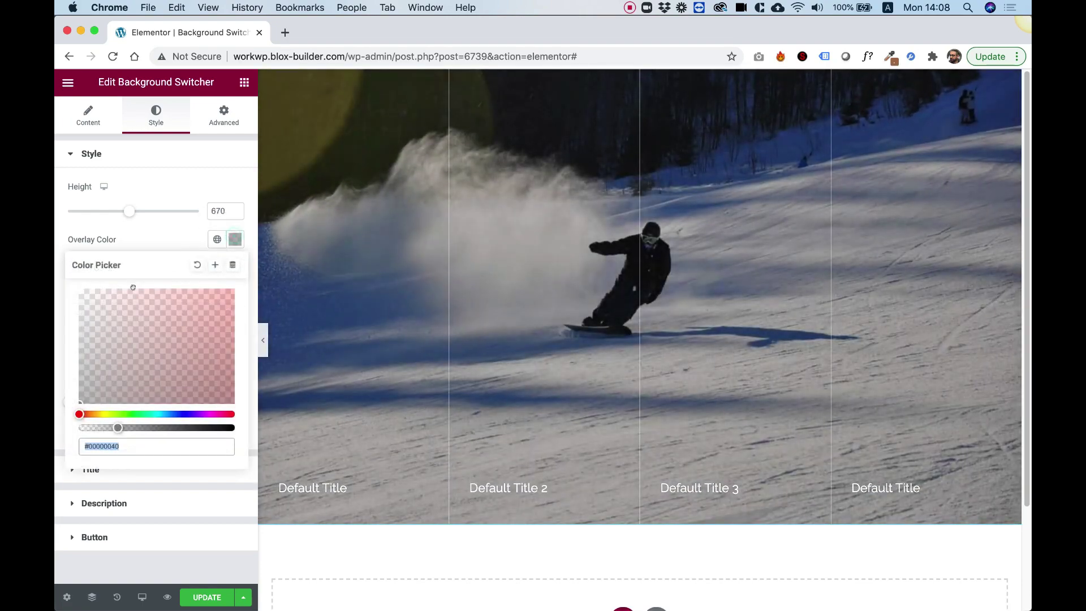
drag(170, 356, 231, 298)
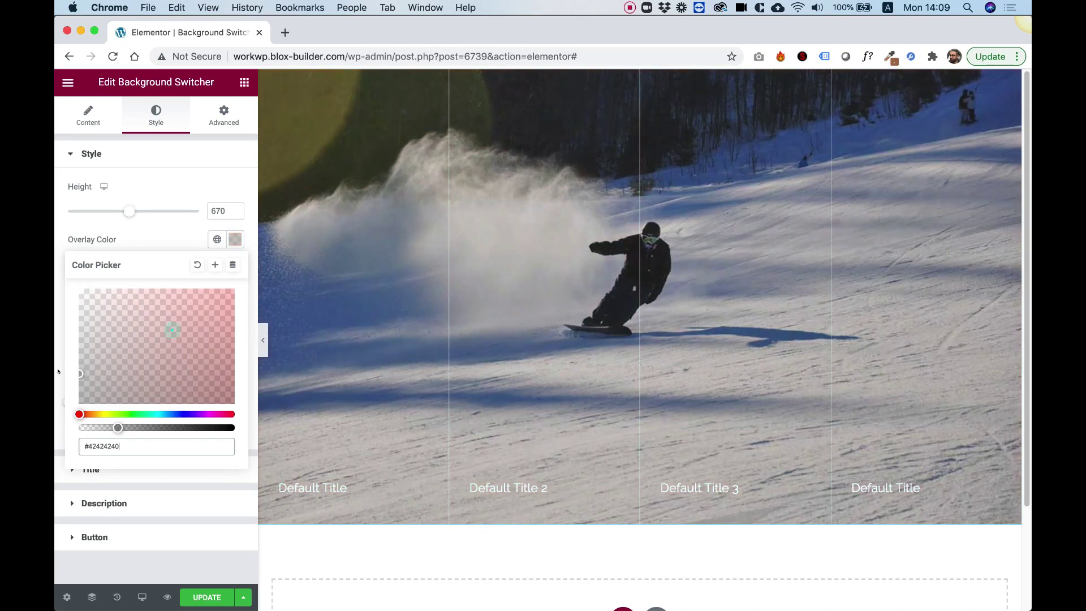
drag(58, 372, 57, 393)
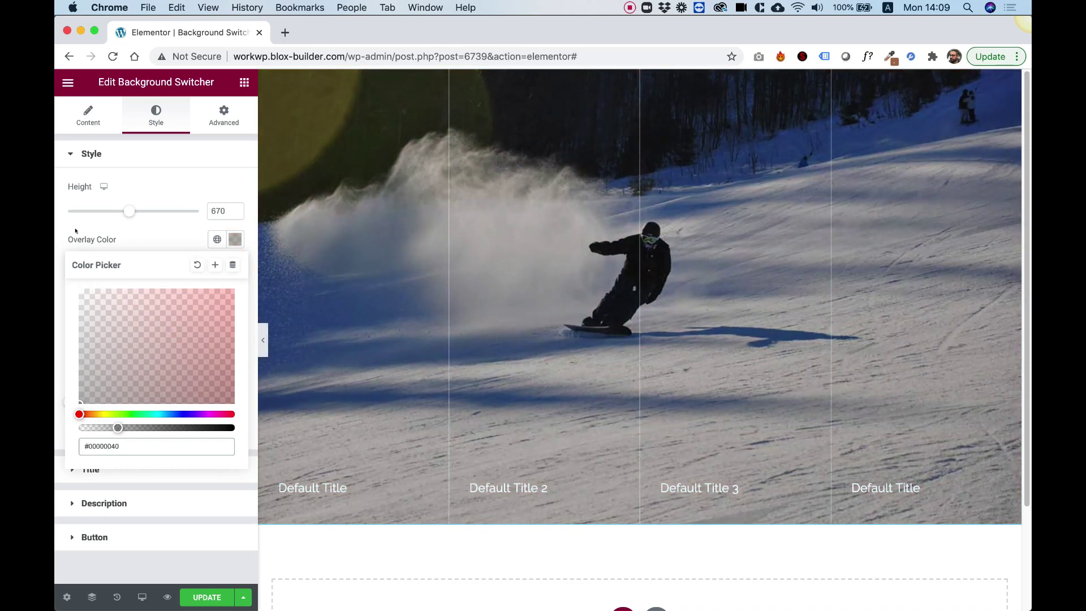
drag(118, 426, 150, 428)
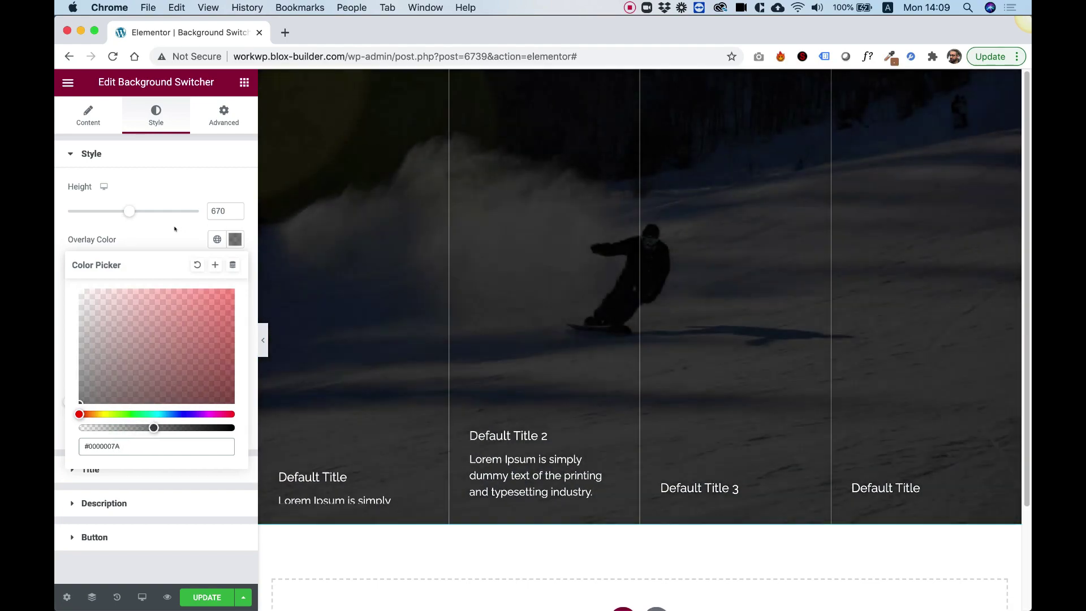
click(176, 228)
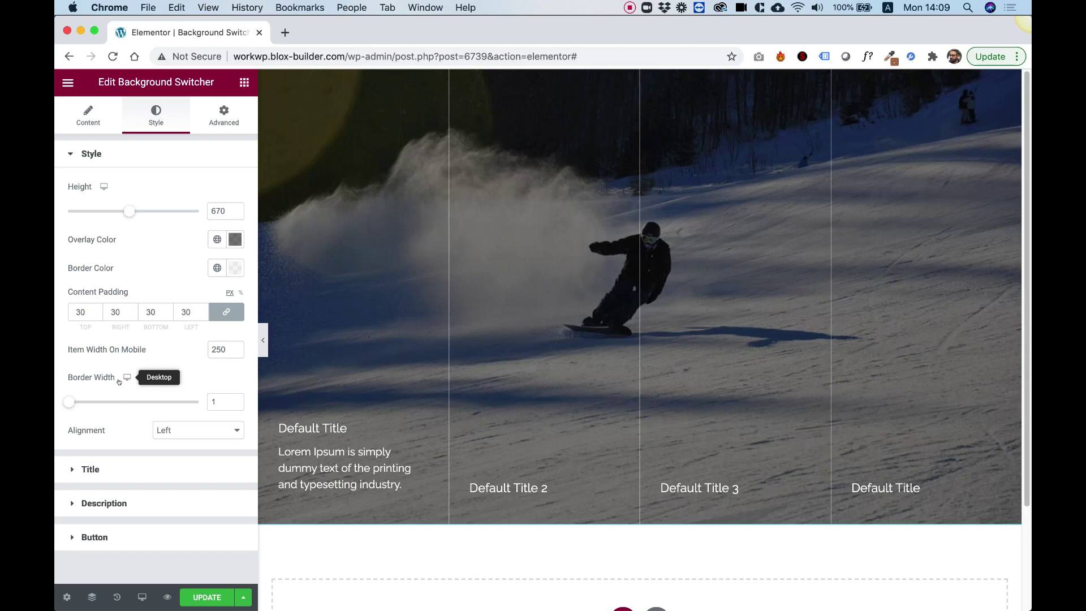
- Set content Alignment to Center so each panel's title, description and button are centred
click(164, 428)
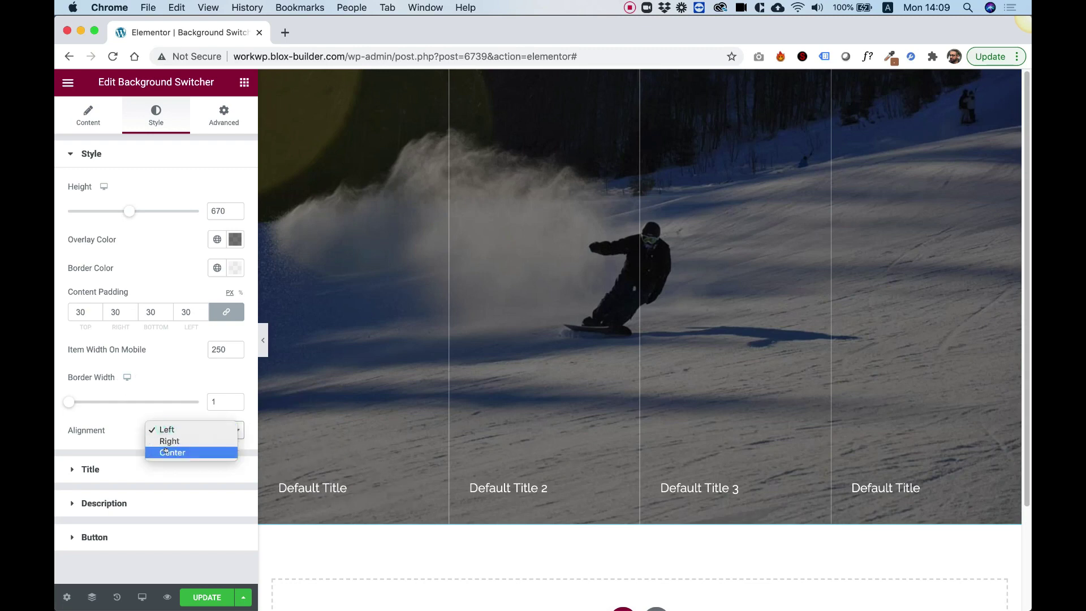
click(186, 451)
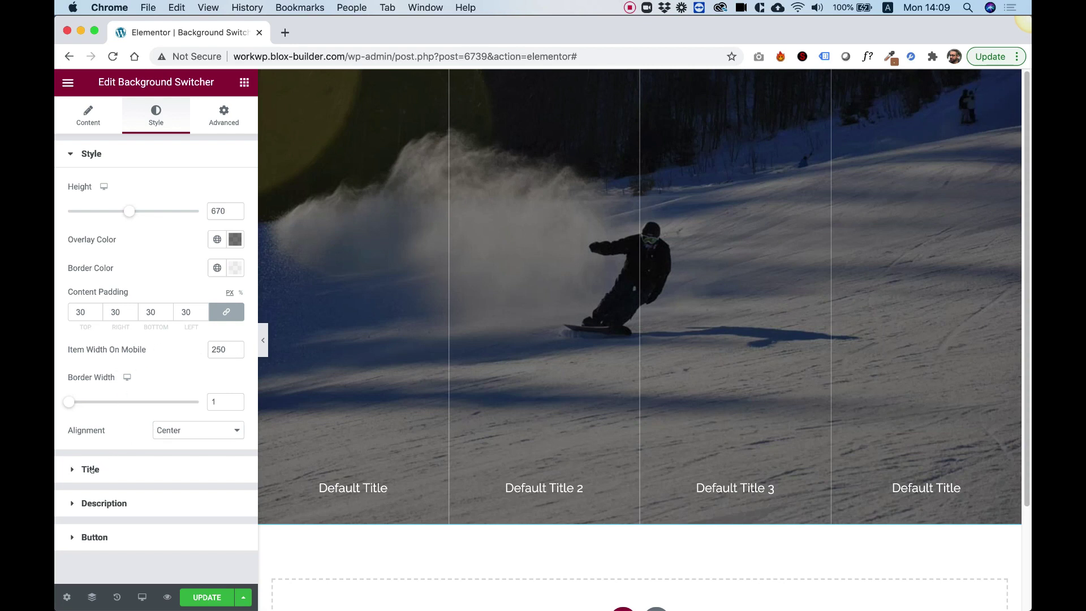
- Expand the Title and then the Description style sections
click(93, 470)
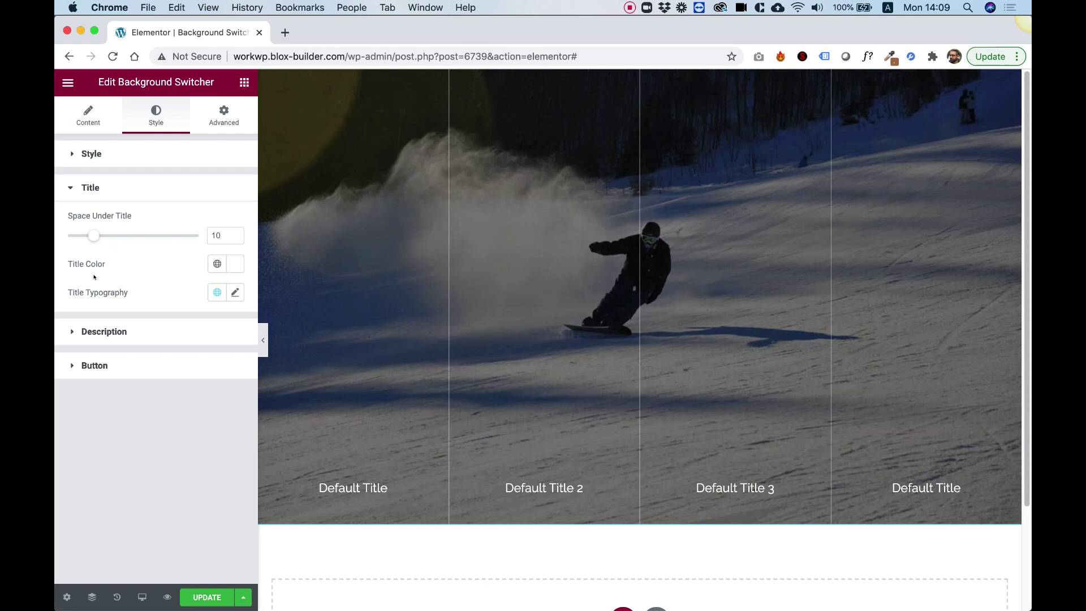
click(103, 333)
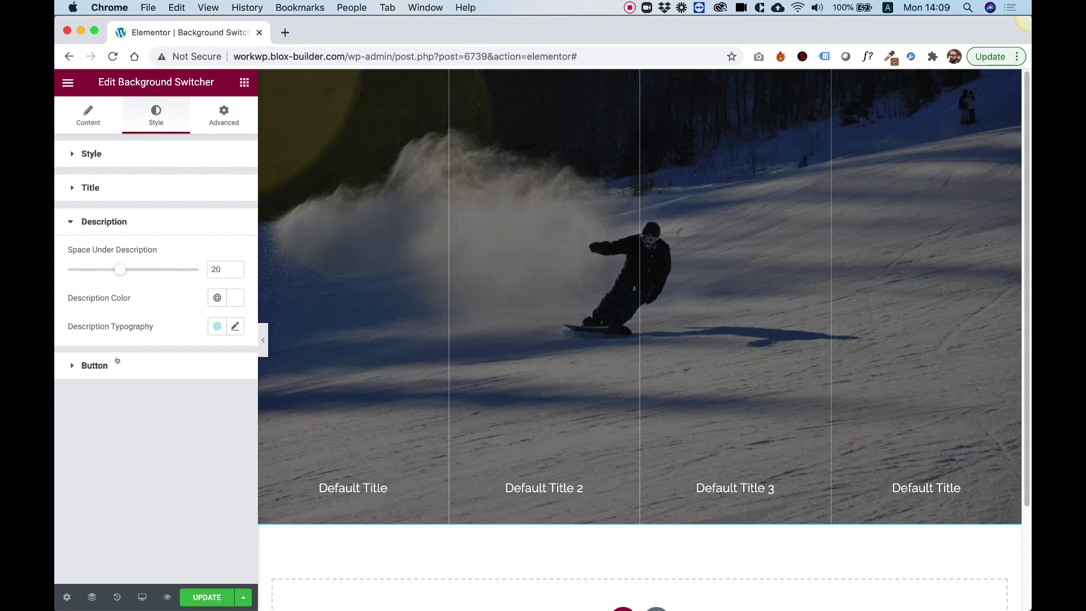
- Give the Learn More buttons radius 97, a 2 px border and Full Width style
click(97, 365)
scroll(107, 371, down, 5)
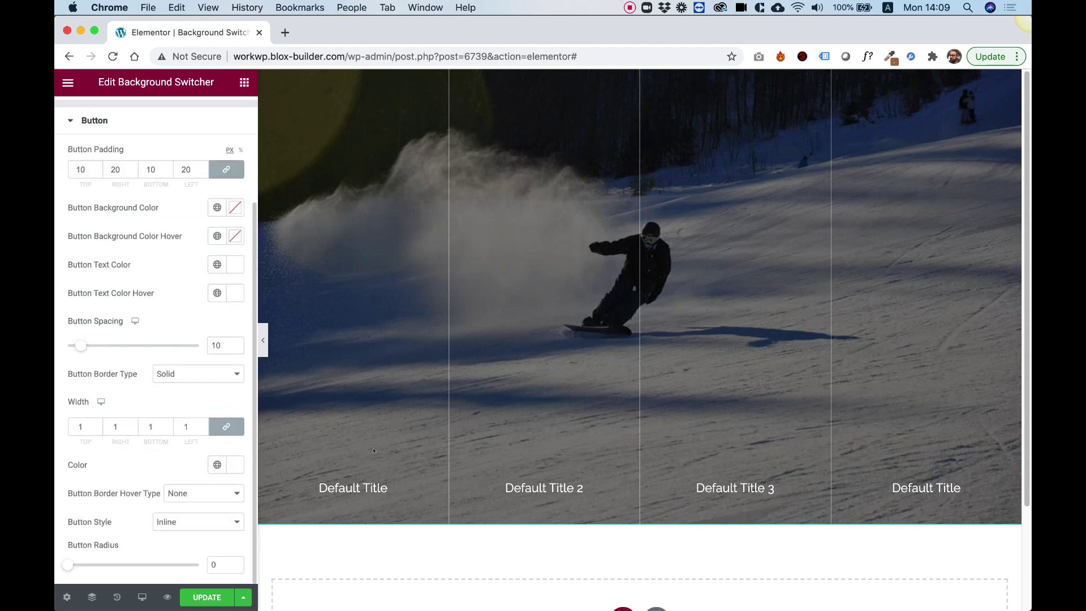
drag(68, 564, 195, 565)
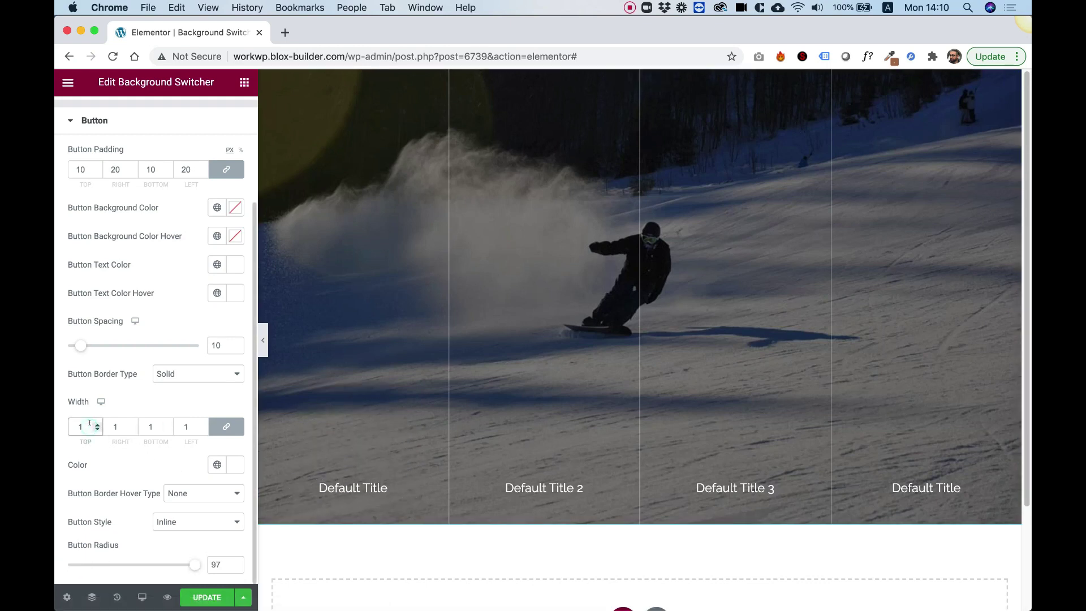
mouse_move(330, 419)
click(178, 521)
click(178, 532)
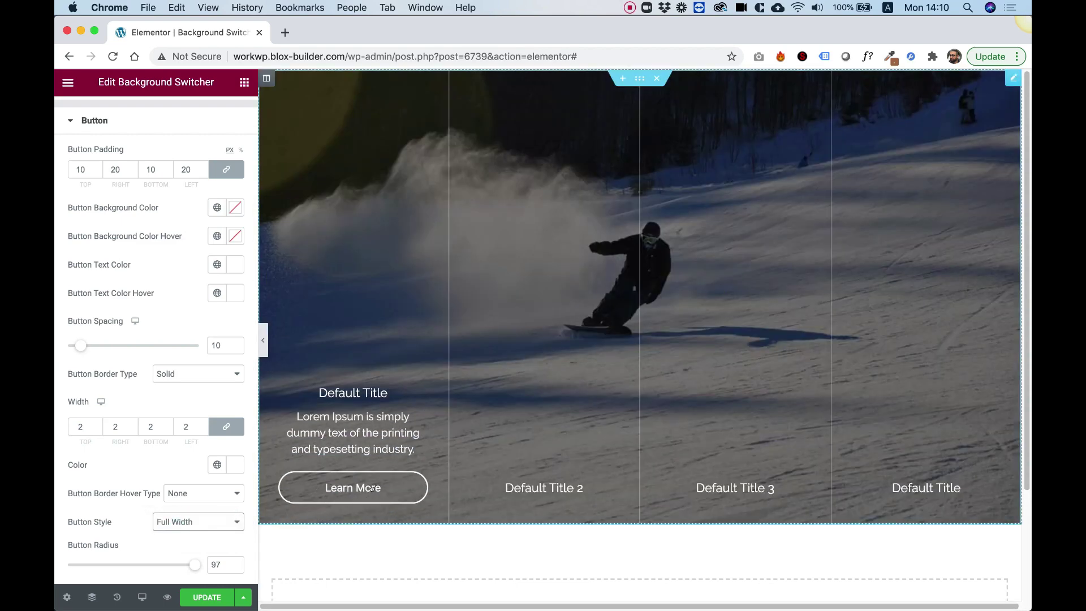
scroll(96, 196, up, 2)
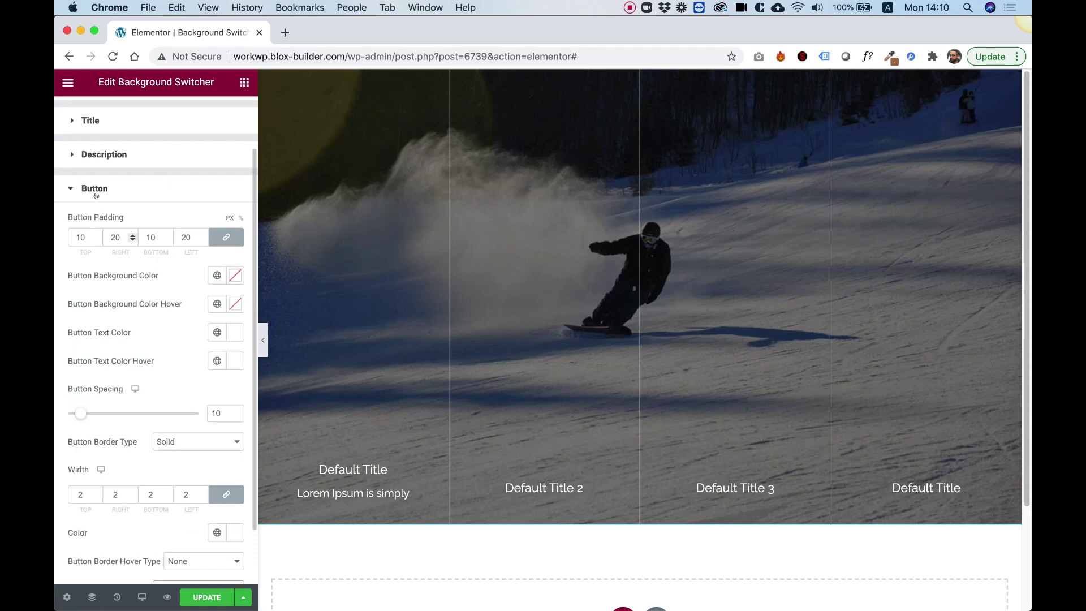
click(92, 189)
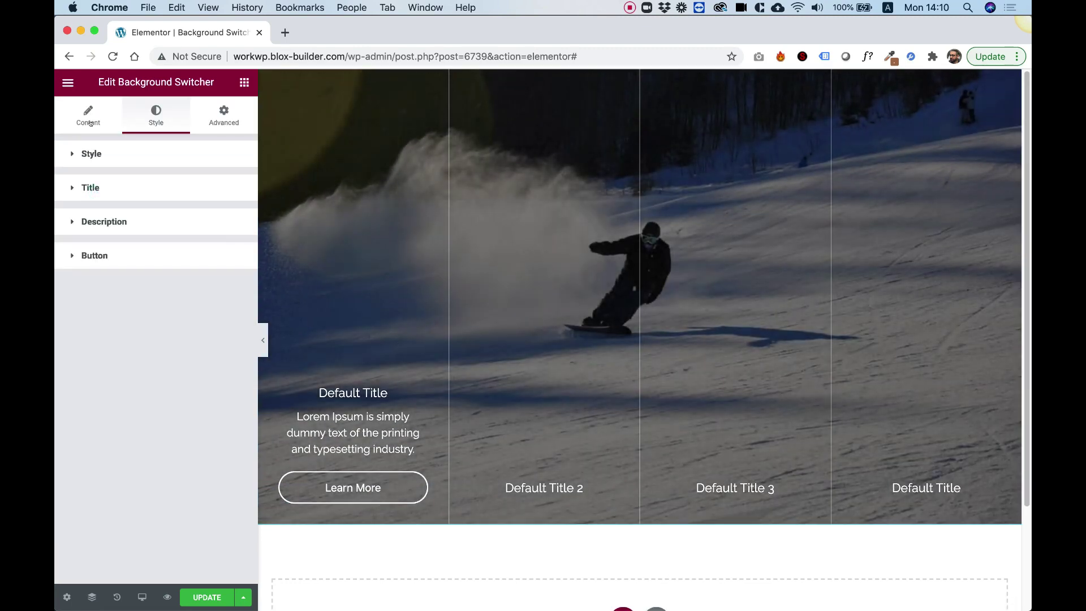
- Set the mobile height to 443, try swiping the slider, then right-click the live preview
click(92, 153)
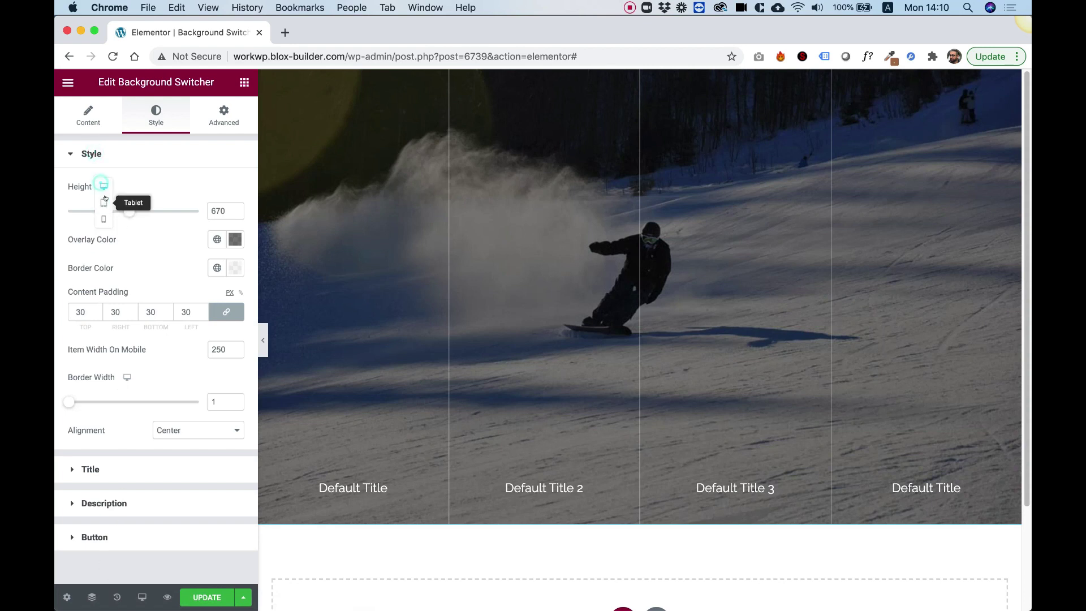
click(104, 218)
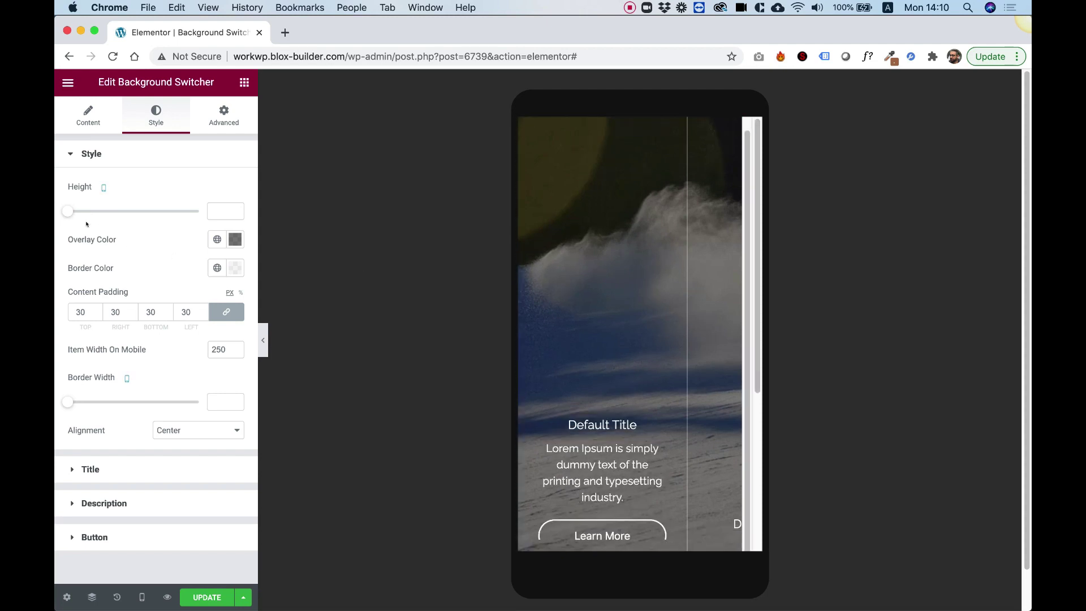
drag(67, 211, 99, 205)
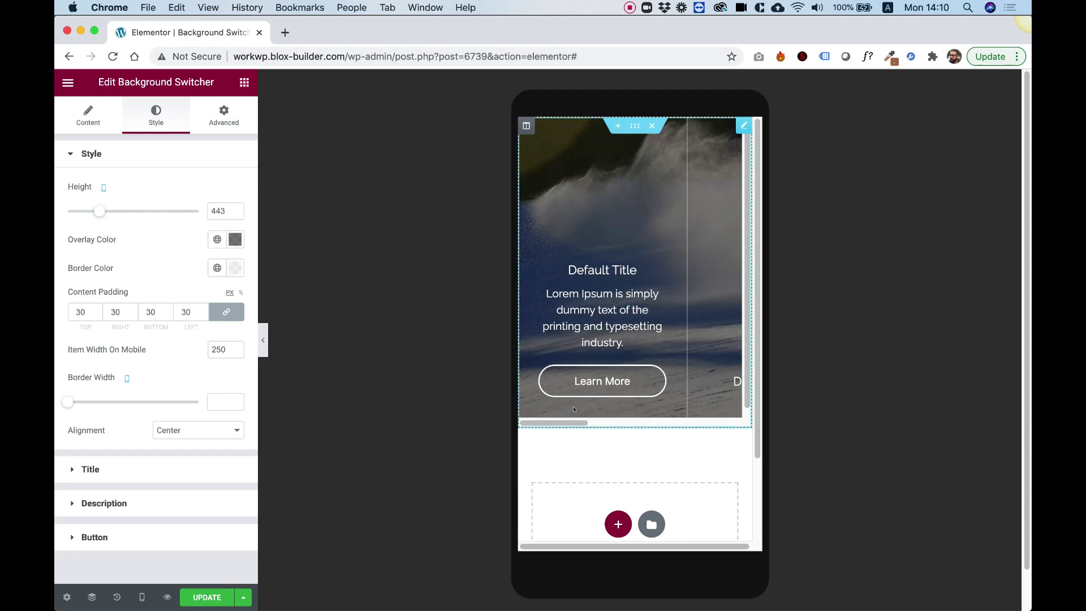
mouse_move(572, 421)
mouse_down()
mouse_move(685, 431)
mouse_move(552, 415)
mouse_up()
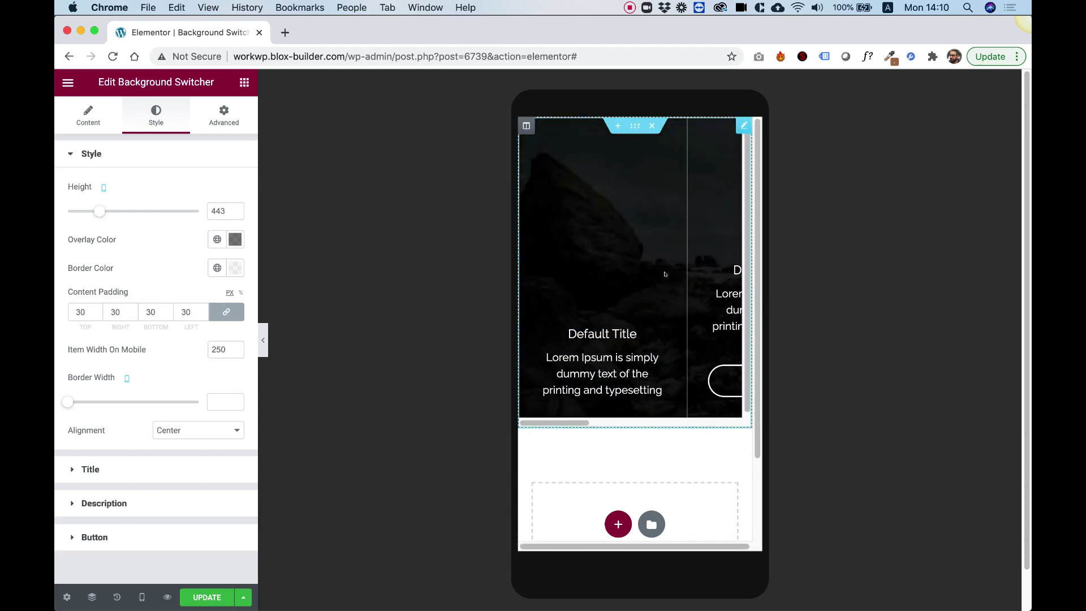
drag(575, 421, 526, 423)
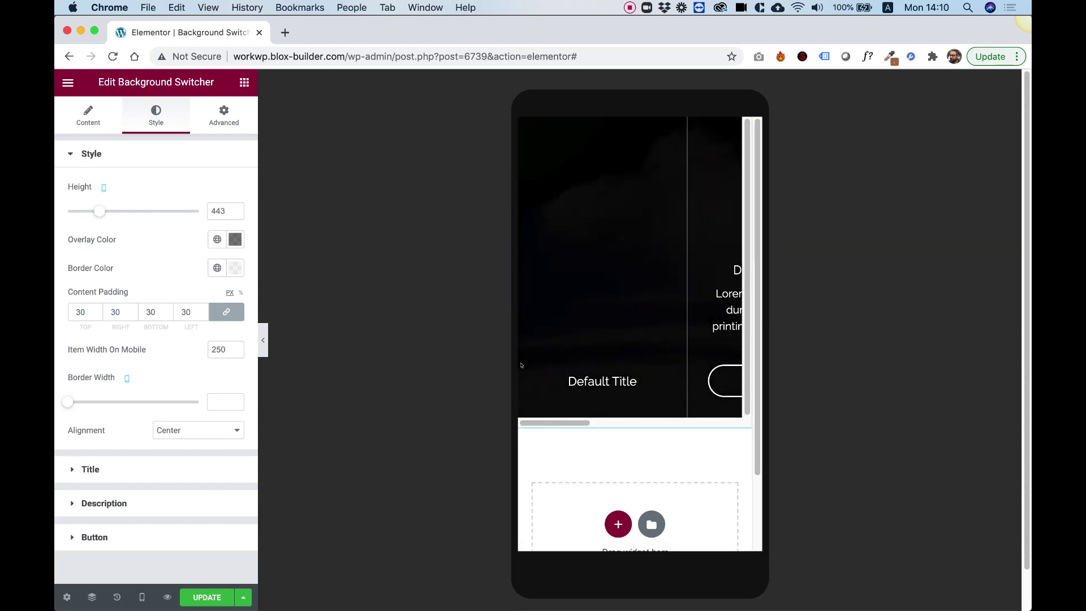
mouse_move(564, 422)
mouse_down()
mouse_move(692, 423)
mouse_move(549, 422)
mouse_up()
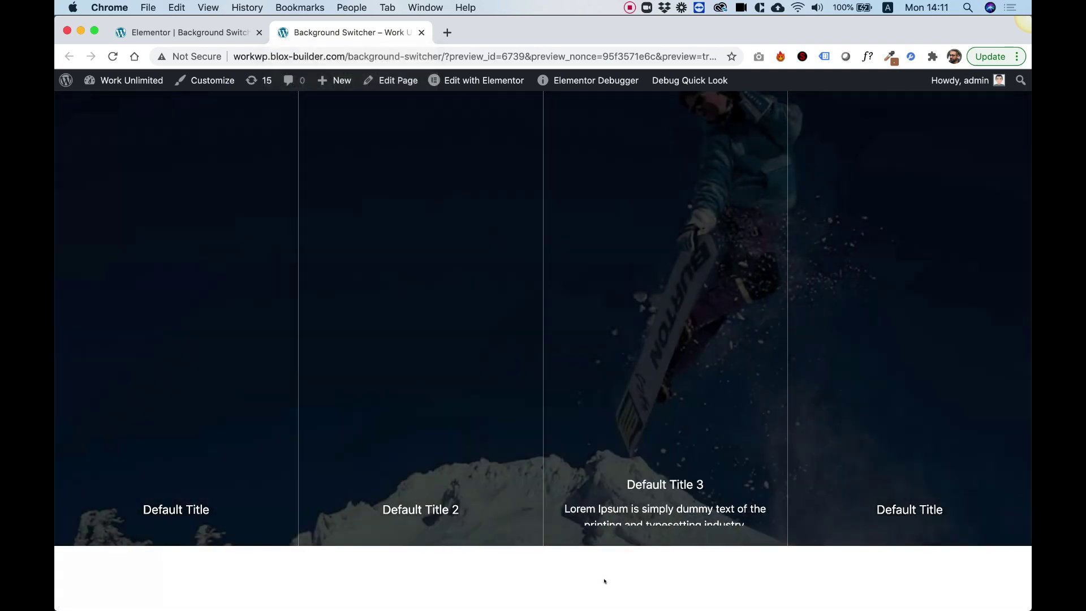
right_click(604, 581)
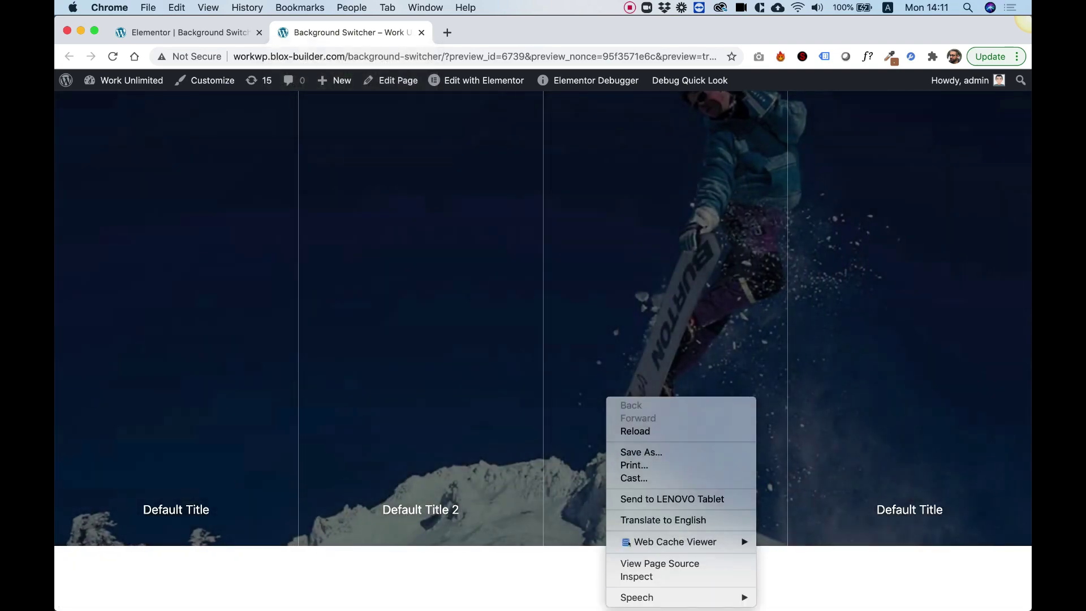
- Emulate an iPhone 6/7/8 in DevTools and swipe through Default Title slides 1–3 and back
click(634, 570)
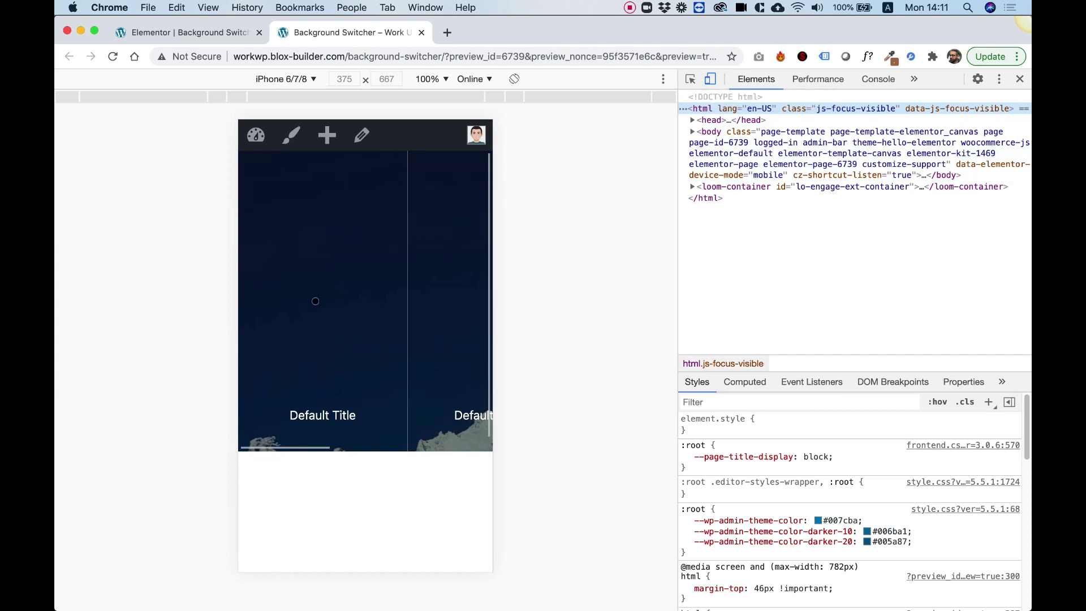
click(325, 270)
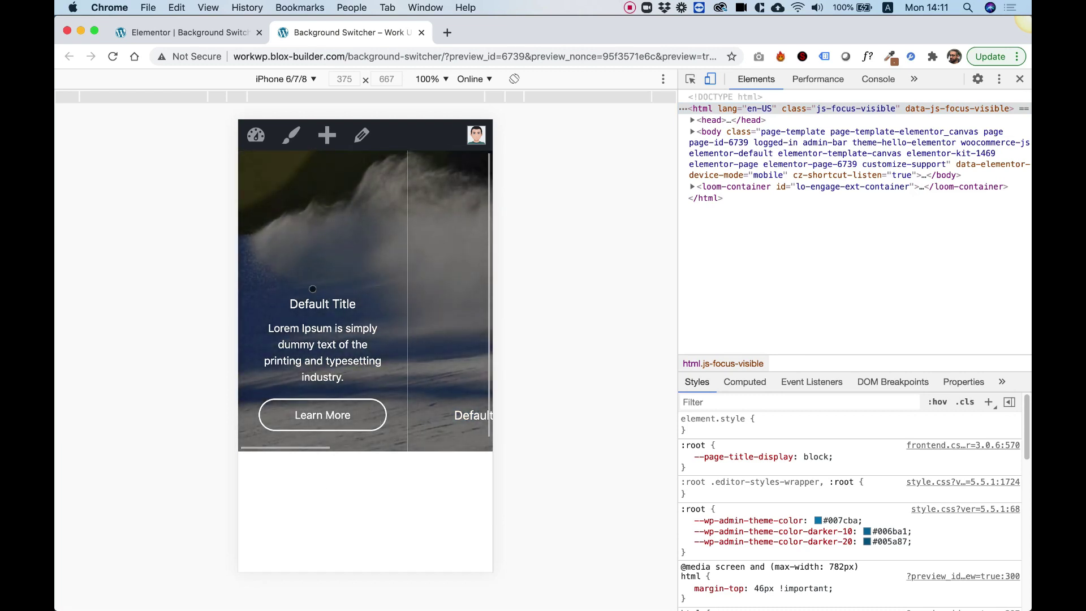
drag(454, 287, 284, 291)
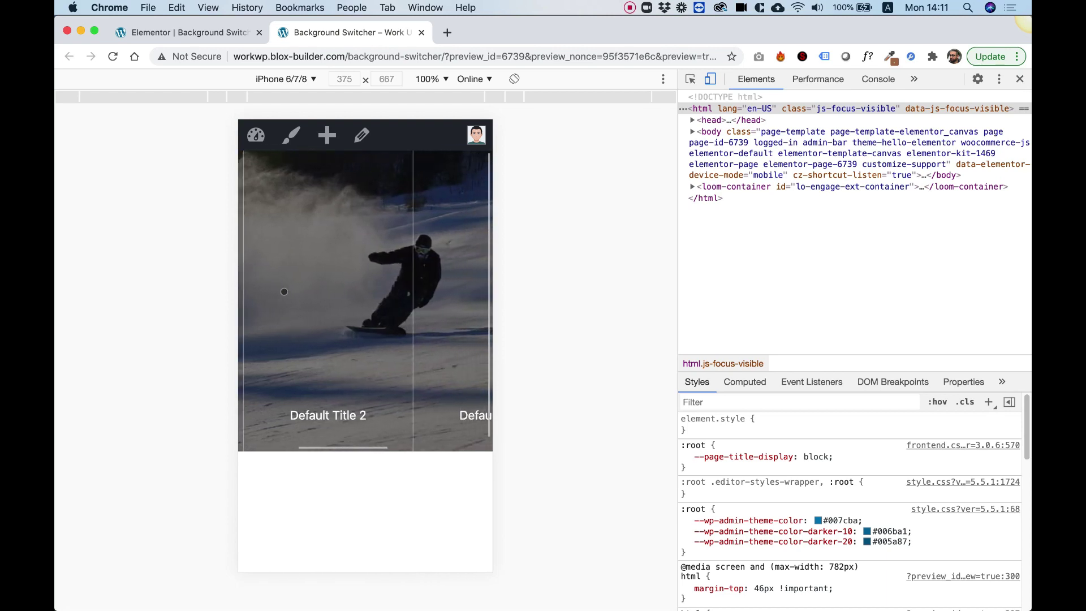
drag(448, 294, 349, 297)
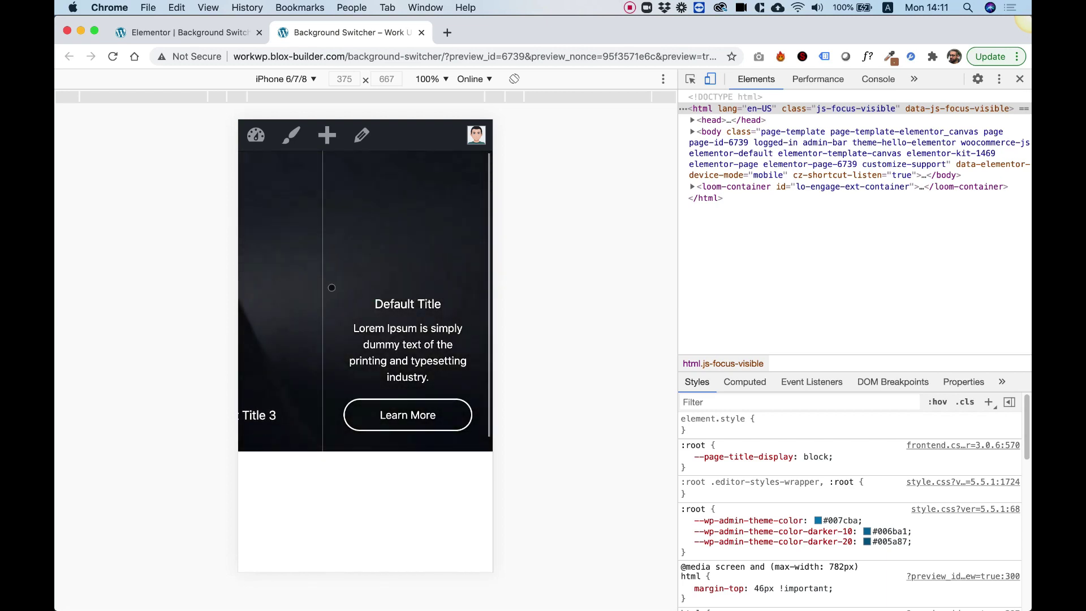
drag(314, 275, 374, 276)
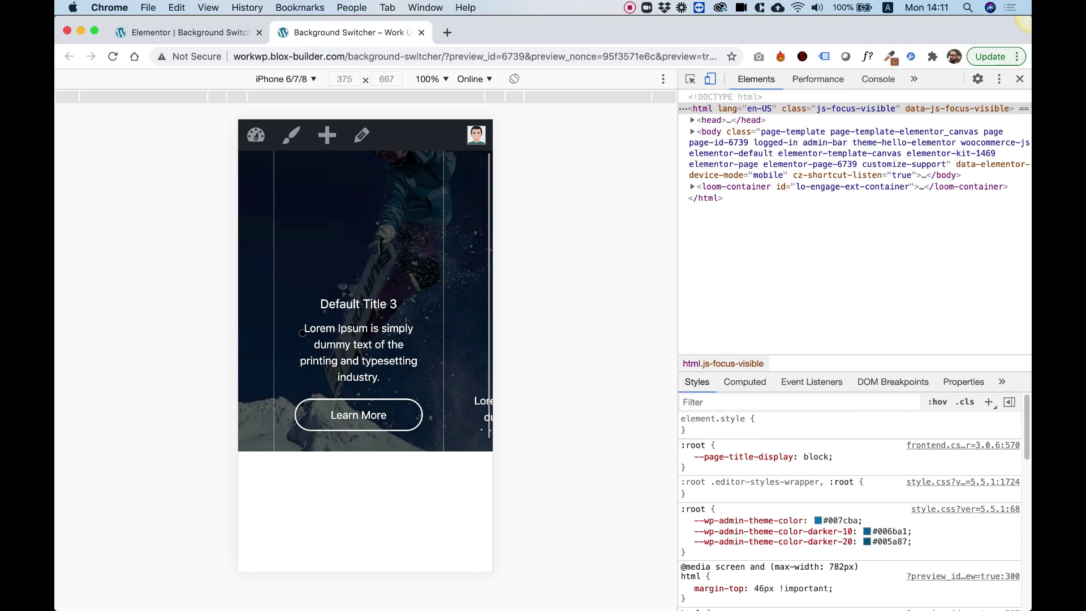
drag(303, 332, 368, 279)
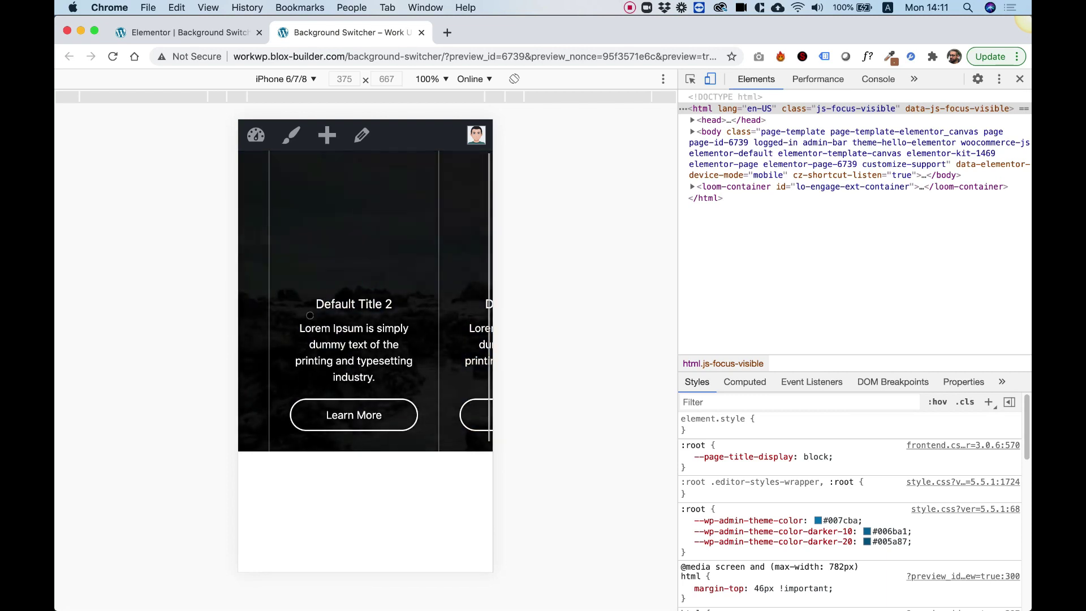
drag(266, 276, 328, 275)
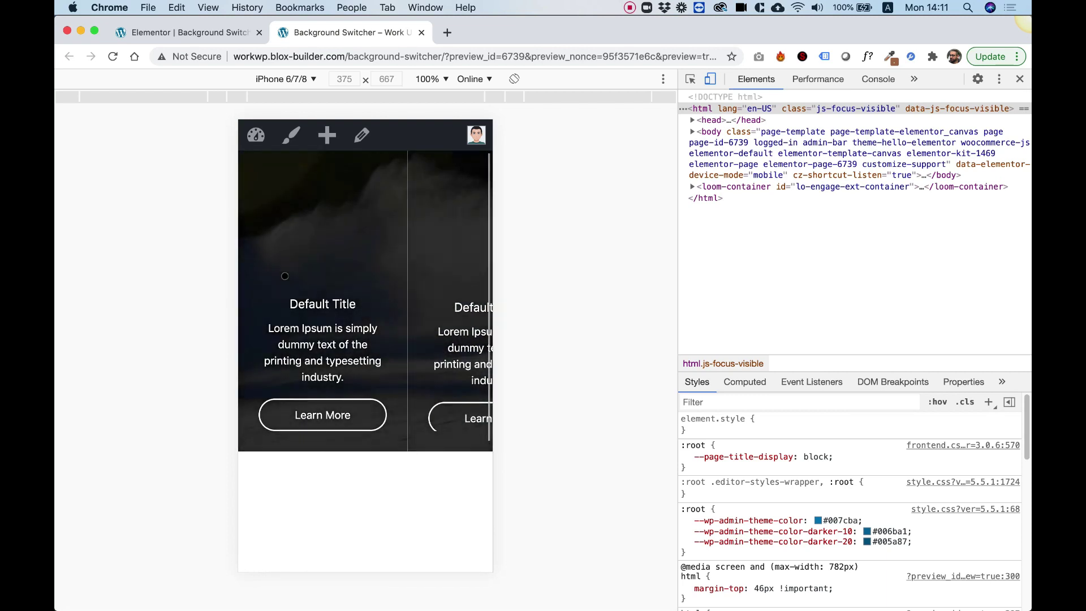